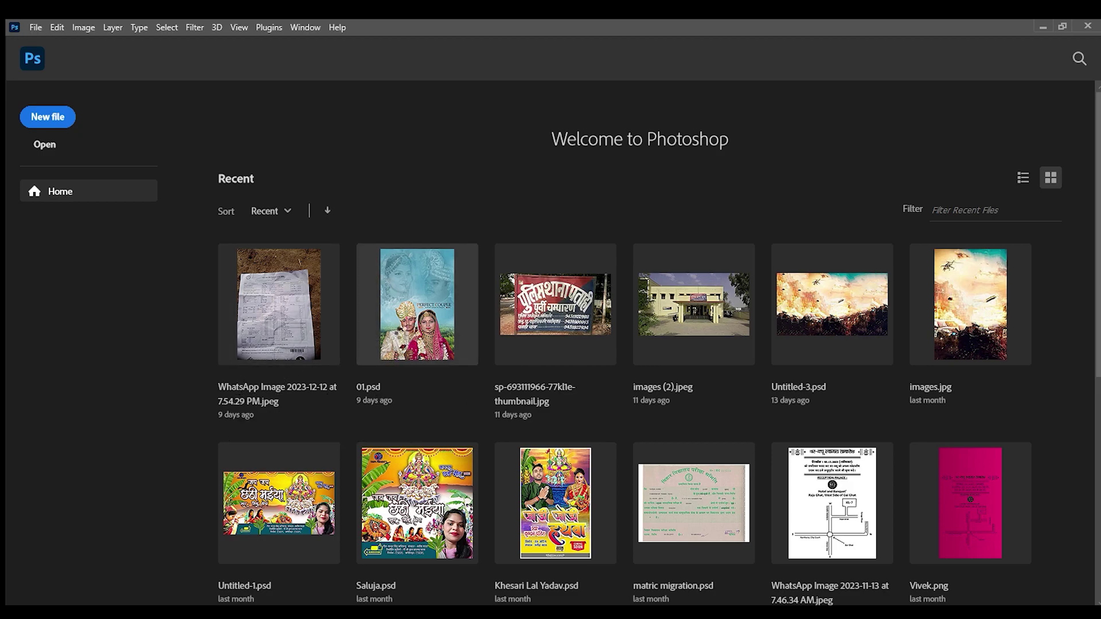
Inspect the goddess cutout in 29.png by shifting its layer slightly and toggling its visibility off and on.
click(388, 328)
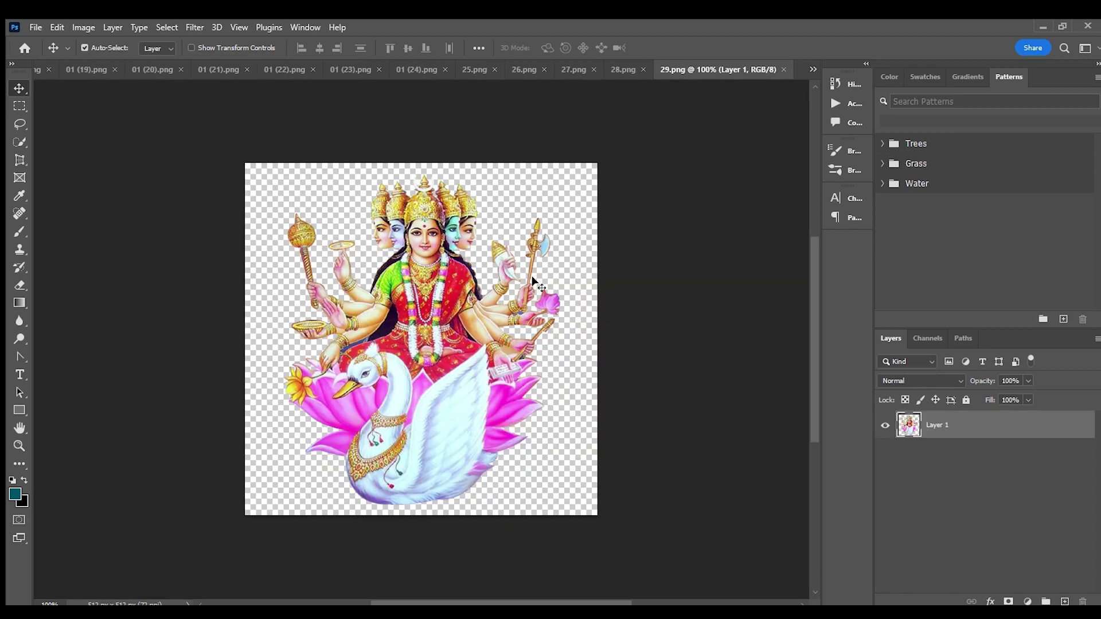
mouse_move(427, 321)
mouse_down()
mouse_move(412, 331)
mouse_move(414, 323)
mouse_move(419, 335)
mouse_up()
drag(417, 289, 416, 279)
click(884, 427)
click(885, 427)
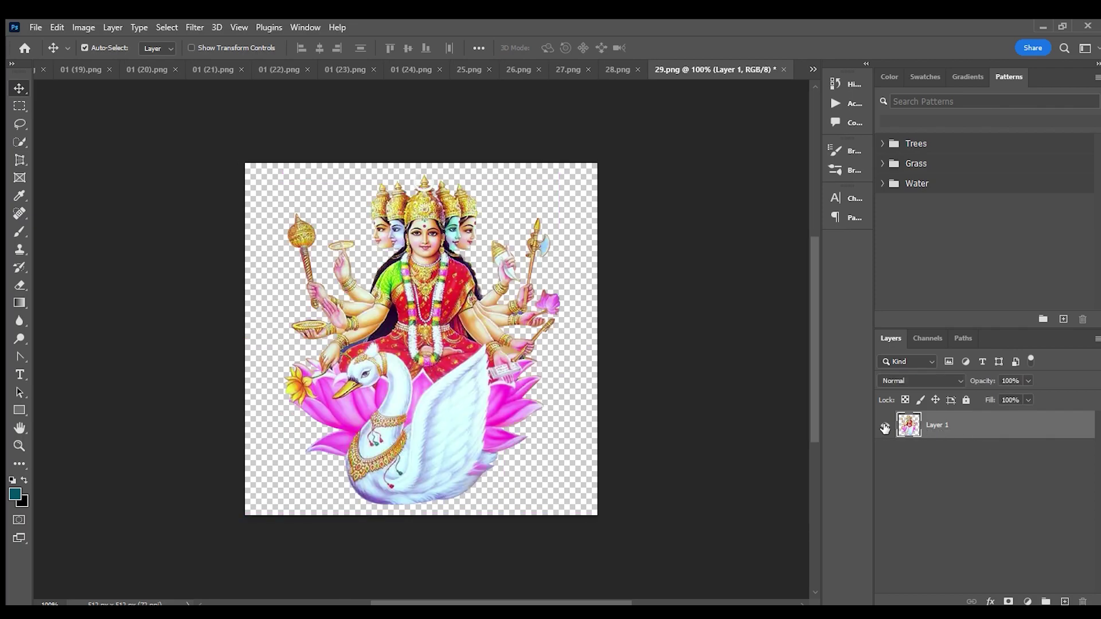
Toggle the goddess layer's visibility in 28.png and move the layer slightly down and to the left.
click(615, 70)
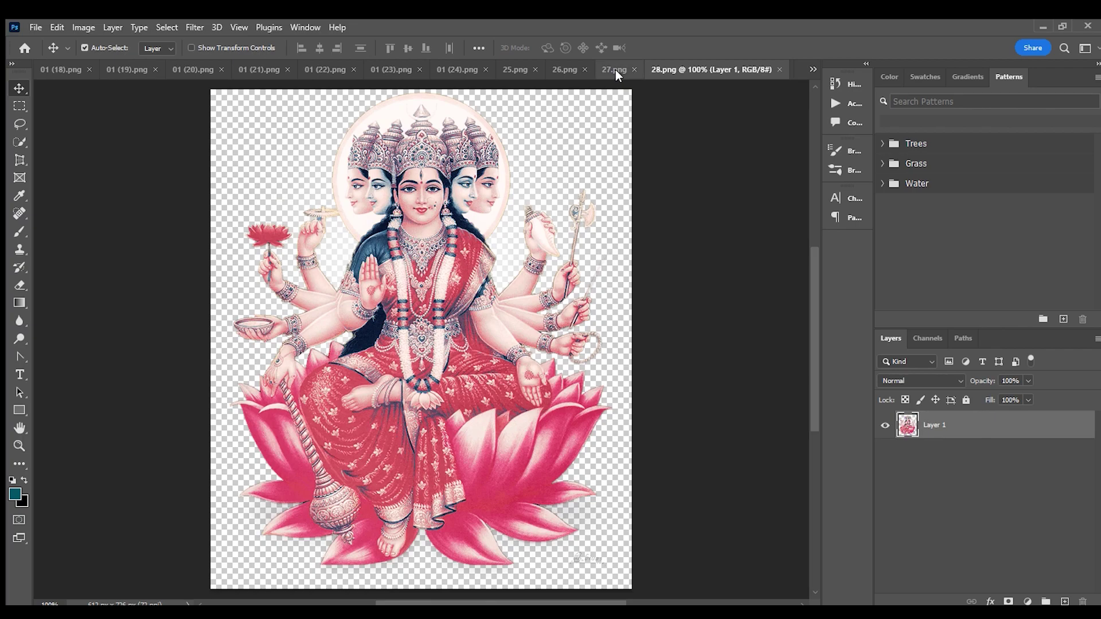
click(885, 426)
click(884, 426)
key(shift+Down)
key(shift+Down)
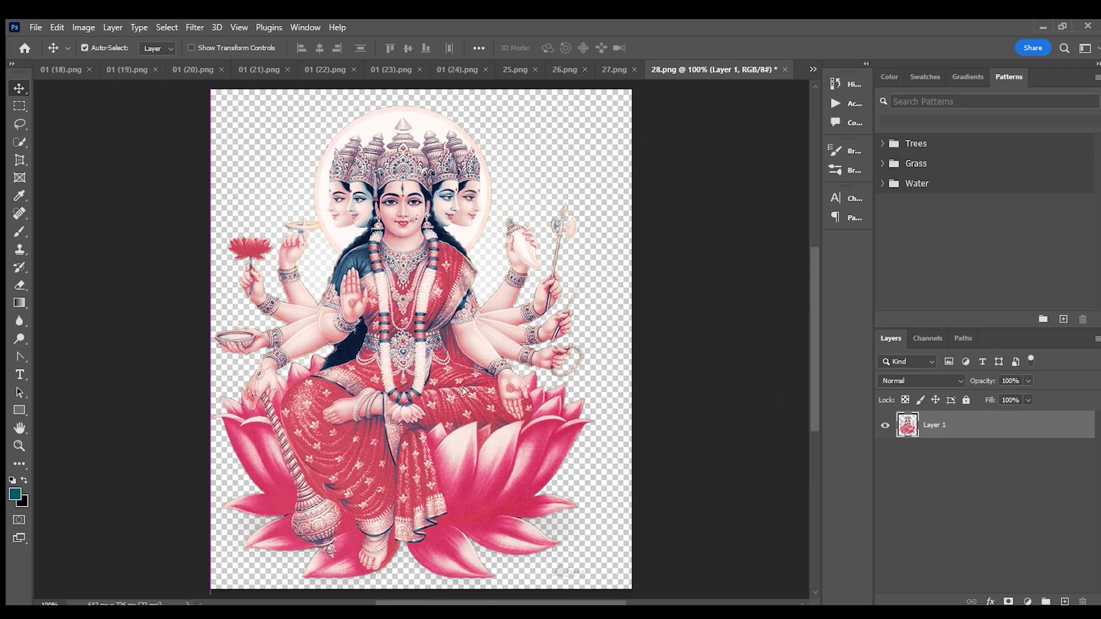
Inspect the round framed goddess image in 27.png by nudging its layer and toggling its visibility off and on.
click(610, 67)
mouse_move(464, 332)
mouse_down()
mouse_move(440, 360)
mouse_move(217, 337)
mouse_move(477, 335)
mouse_move(443, 327)
mouse_move(460, 327)
mouse_up()
click(885, 425)
click(885, 425)
Inspect the goddess cutouts in 26.png and 25.png by shifting each layer on its transparent canvas.
click(566, 69)
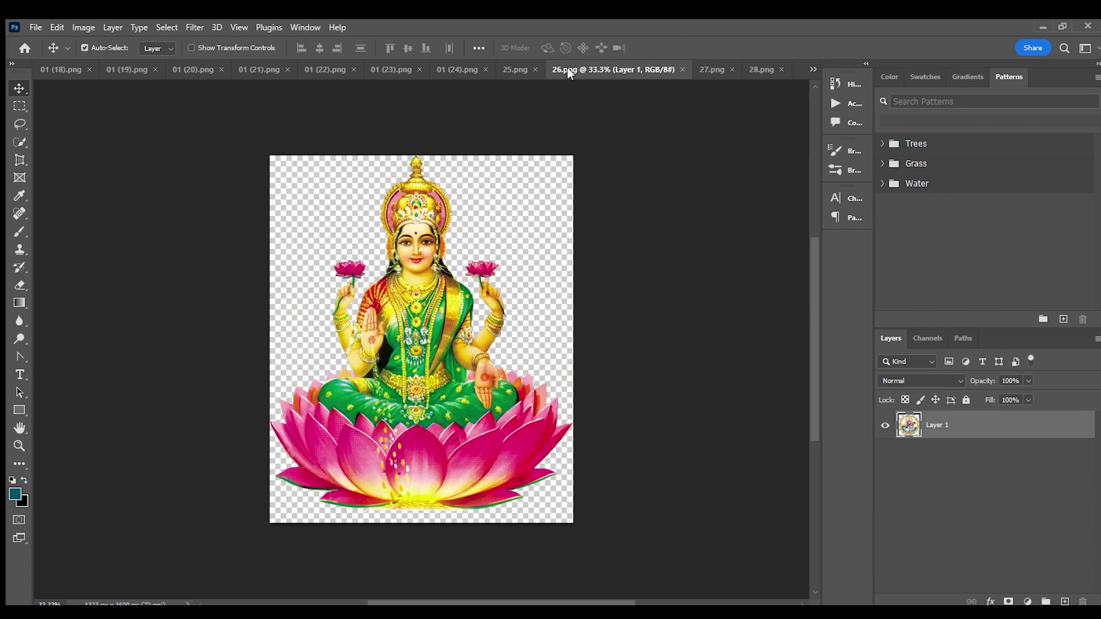
drag(442, 344, 424, 360)
click(511, 69)
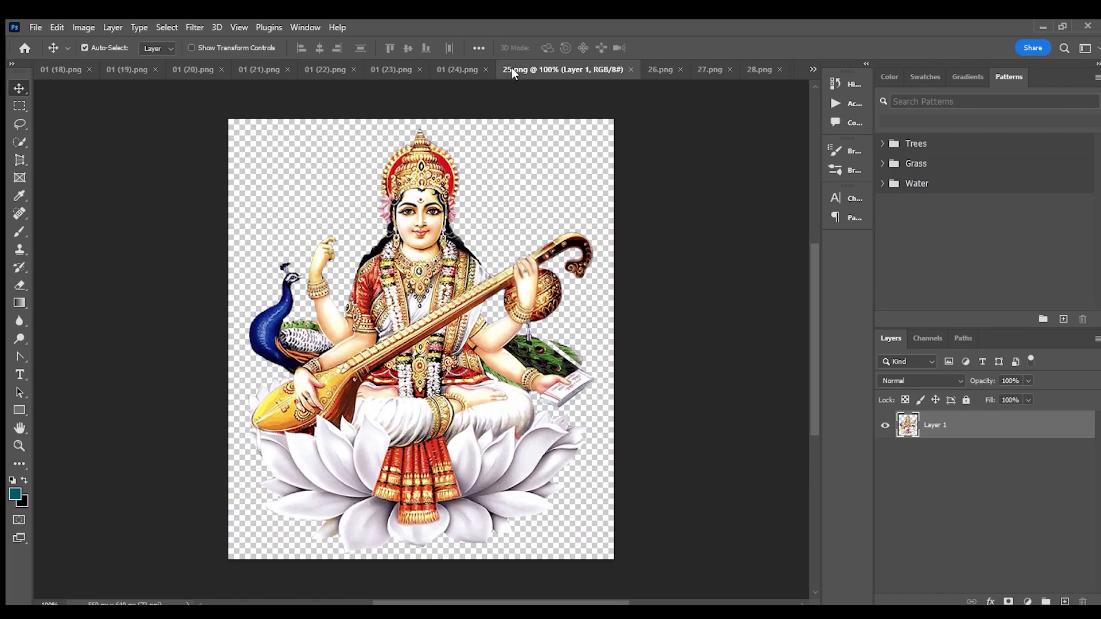
drag(493, 318, 428, 315)
Examine the single lotus in 01 (24).png by toggling its layer's visibility off and on.
click(468, 71)
click(885, 427)
click(884, 426)
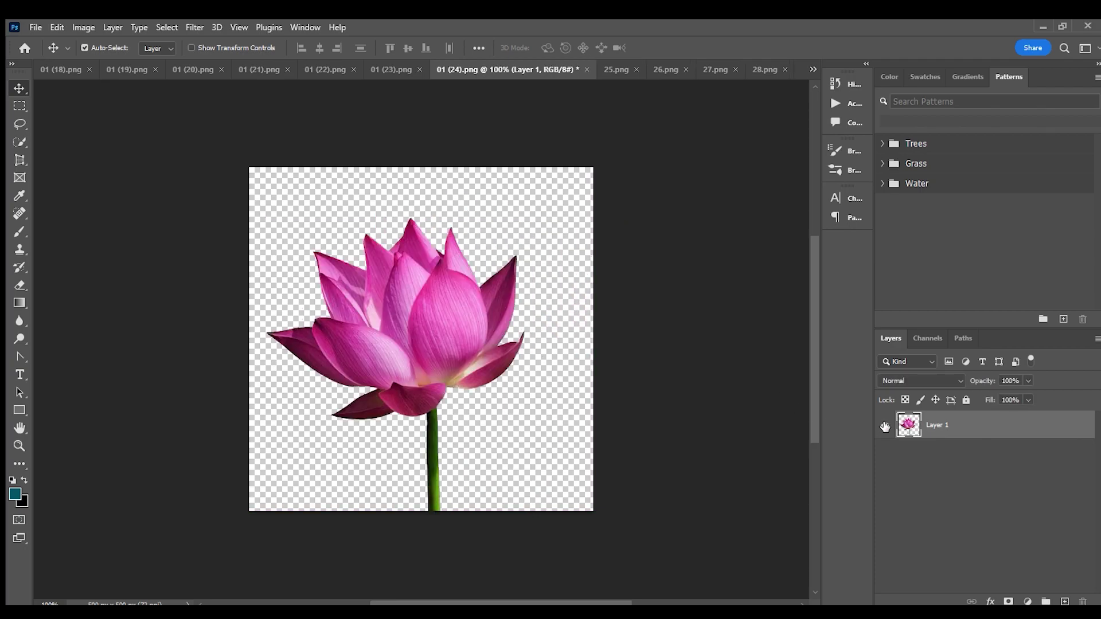
Inspect the lotus cutouts in 01 (23).png and 01 (22).png by shifting their layers around the canvas.
click(390, 67)
drag(424, 296, 488, 325)
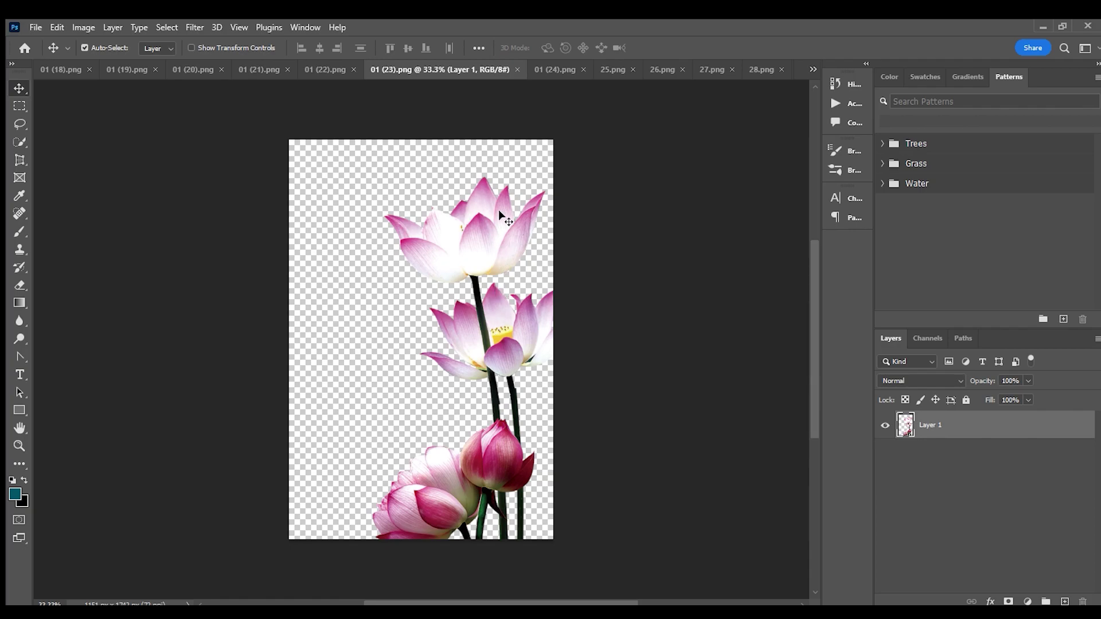
click(322, 68)
drag(449, 350, 402, 310)
mouse_move(474, 289)
mouse_down()
mouse_move(401, 267)
mouse_move(443, 253)
mouse_move(474, 294)
mouse_up()
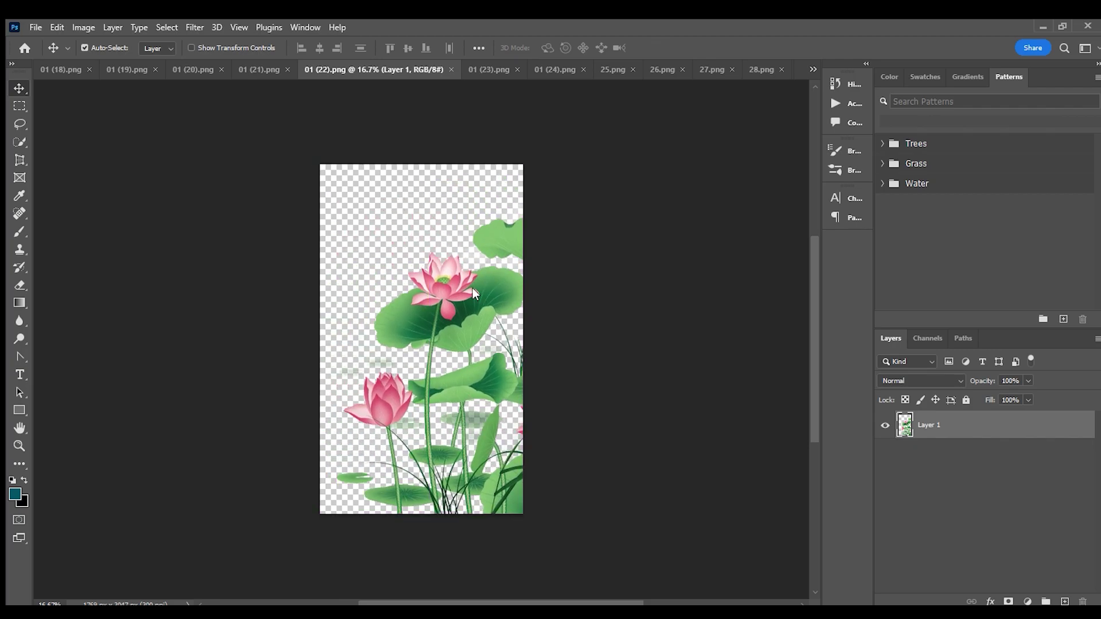
Try flipping the lotus layer in 01 (22).png vertically with Free Transform and undo the flip.
key(ctrl)
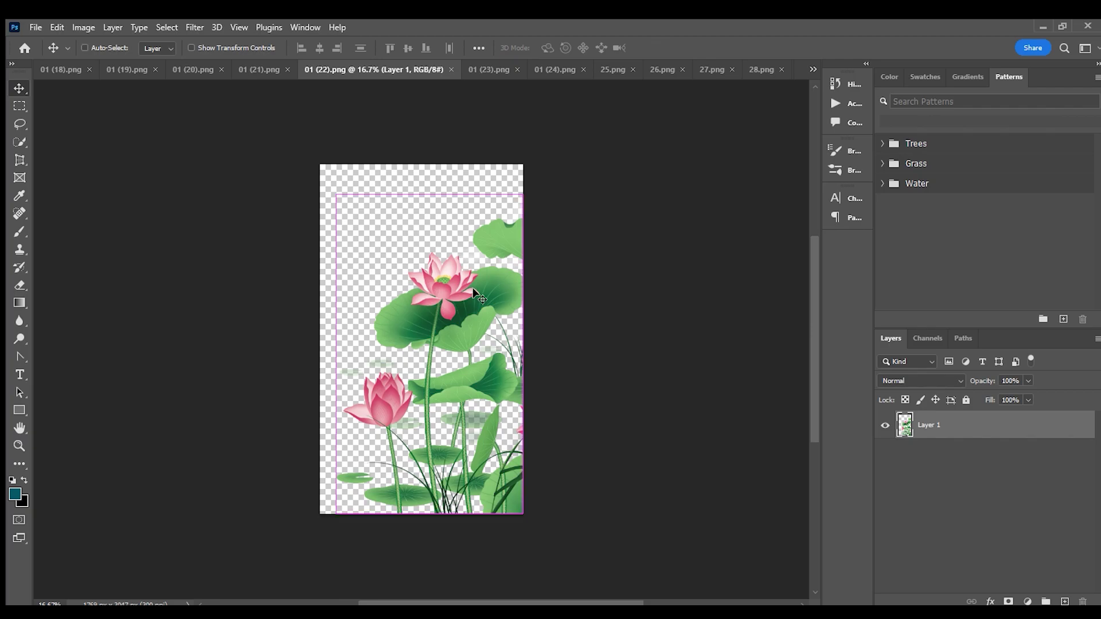
key(ctrl+t)
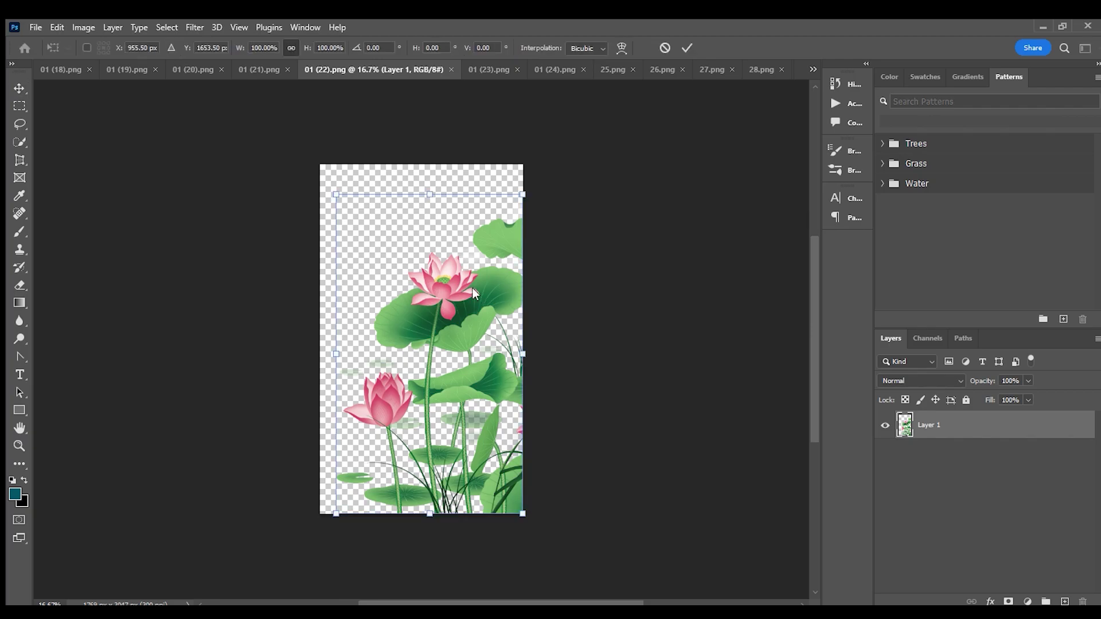
right_click(565, 567)
click(566, 562)
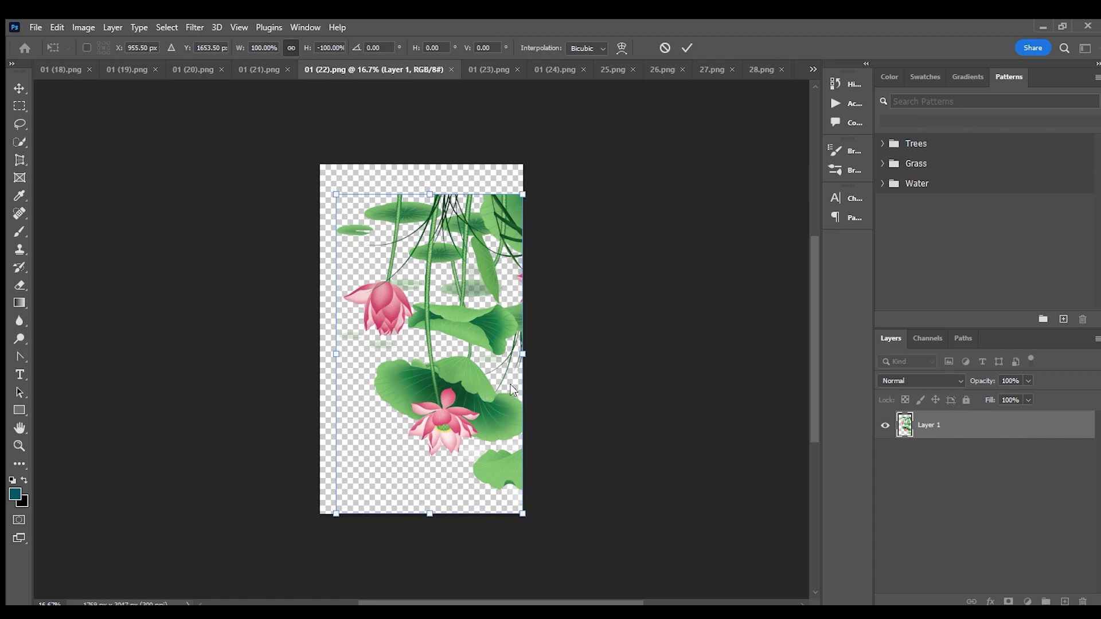
key(ctrl+z)
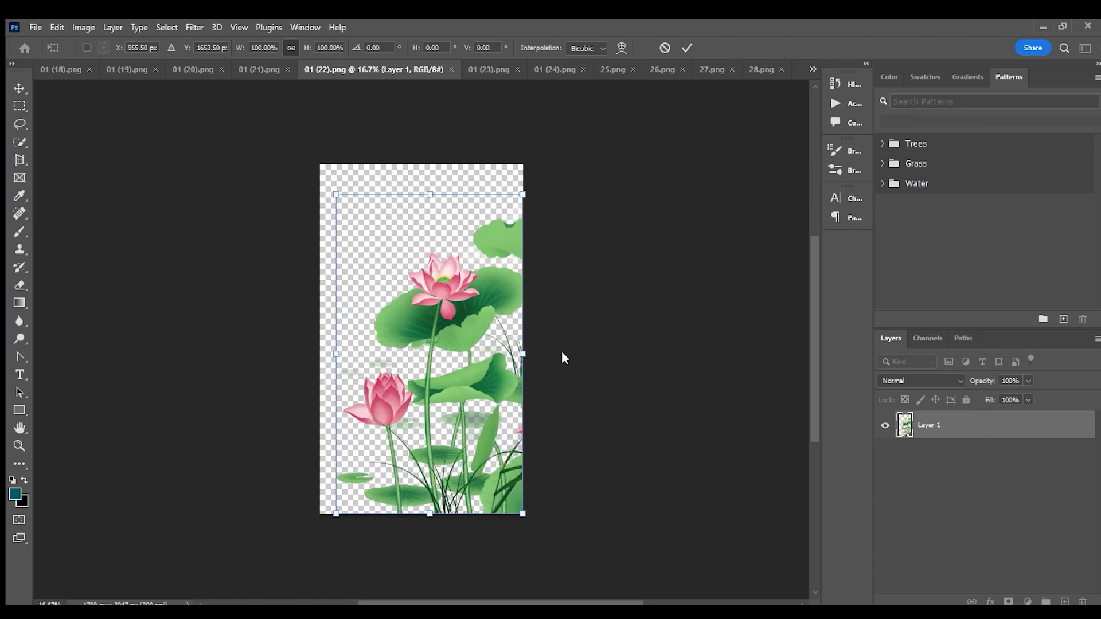
Flip the lotus layer in 01 (22).png horizontally, placed against the canvas's left edge at X 813.5 px, and apply the transform.
drag(456, 412, 439, 412)
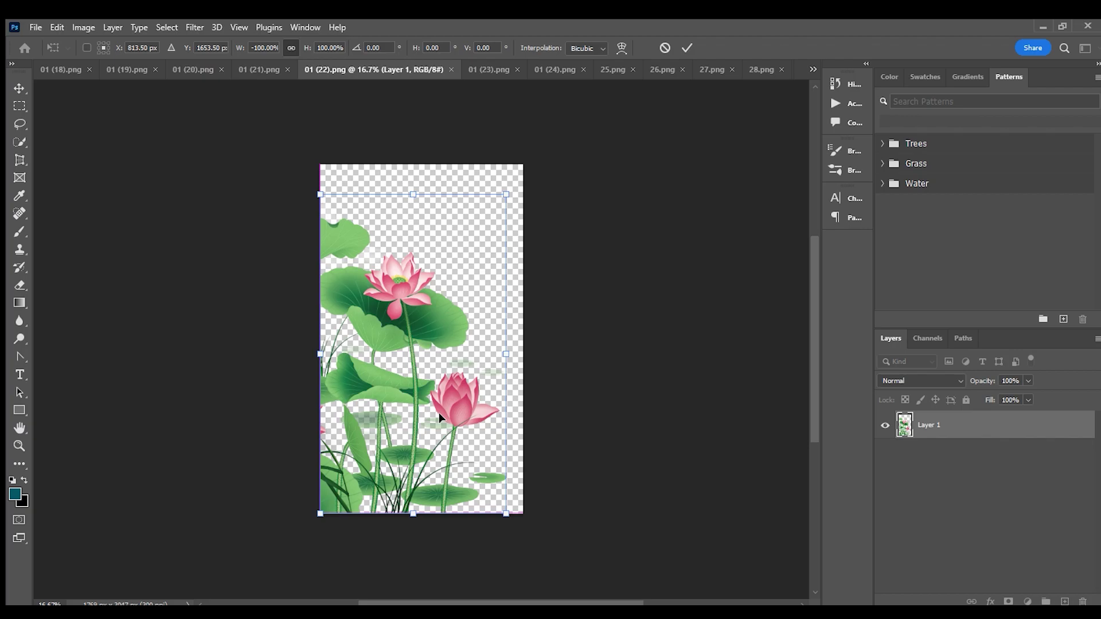
key(Return)
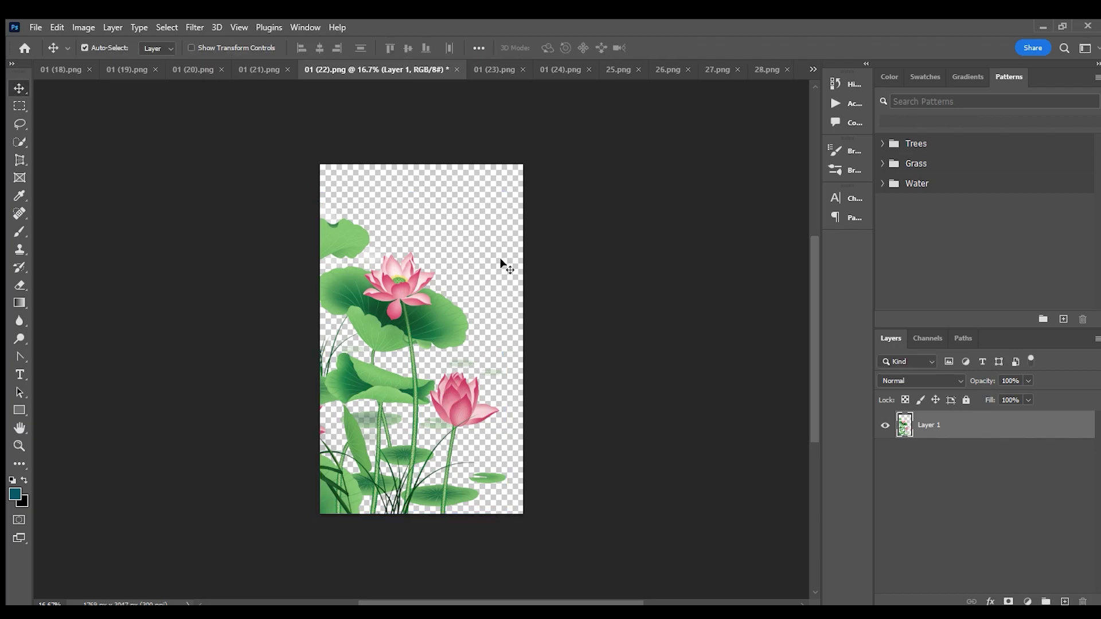
Flip the lotus layer in 01 (21).png horizontally with Free Transform and move it to the canvas's right edge at X 872 px, Y 752.47 px.
click(260, 68)
drag(342, 349, 321, 368)
key(ctrl+t)
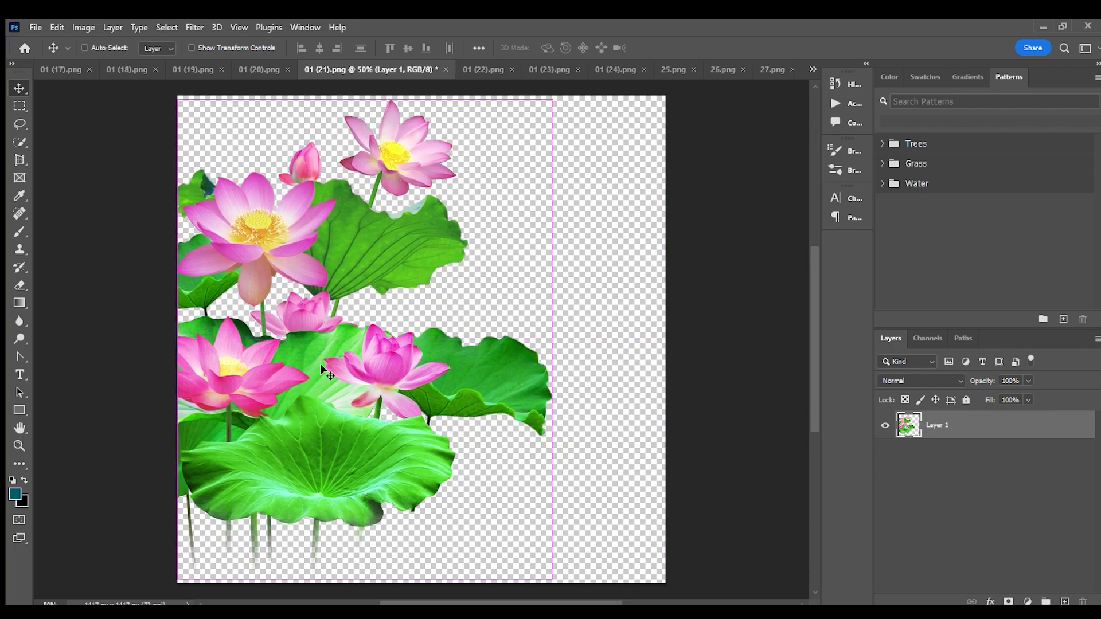
key(ctrl+shift+h)
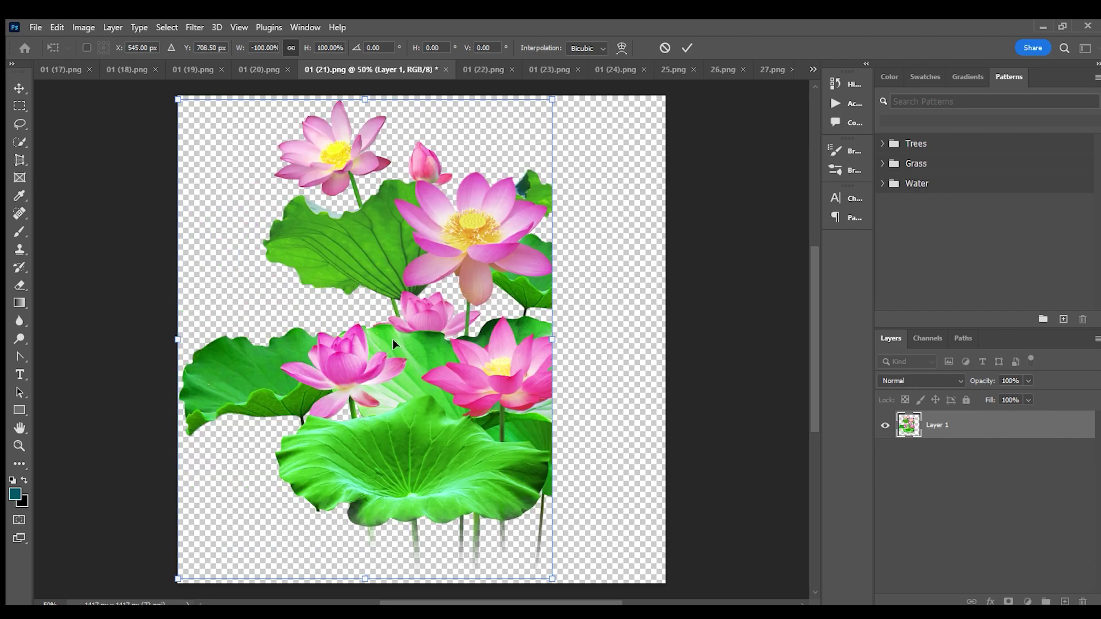
drag(373, 377, 507, 388)
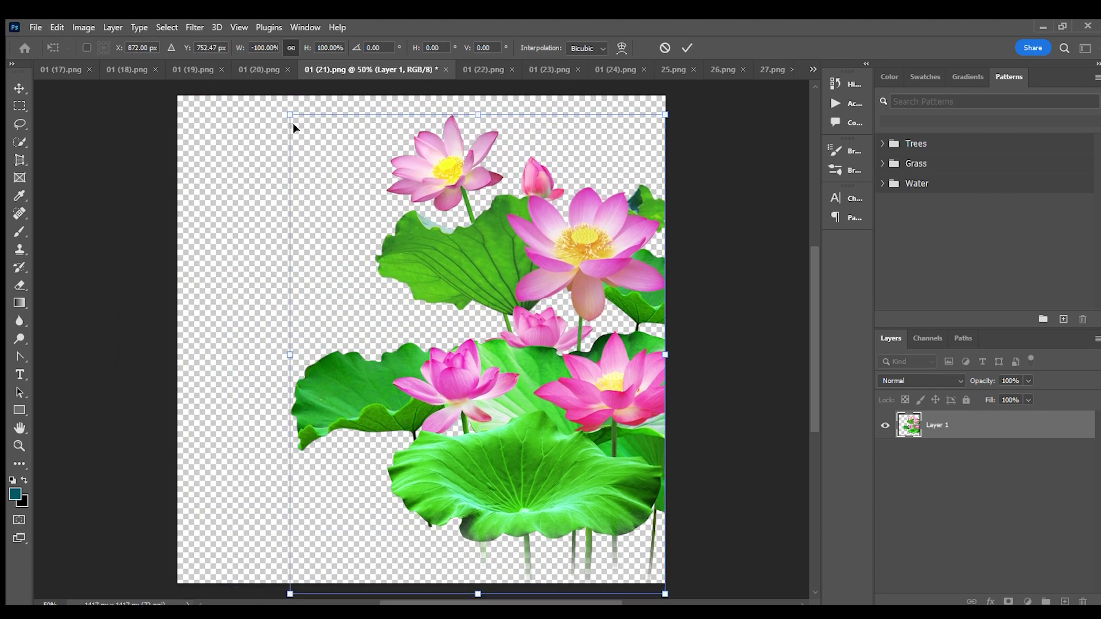
Look through the images 01 (20).png to 01 (17).png, shifting the lotus layer in 01 (18).png slightly to the left.
click(259, 70)
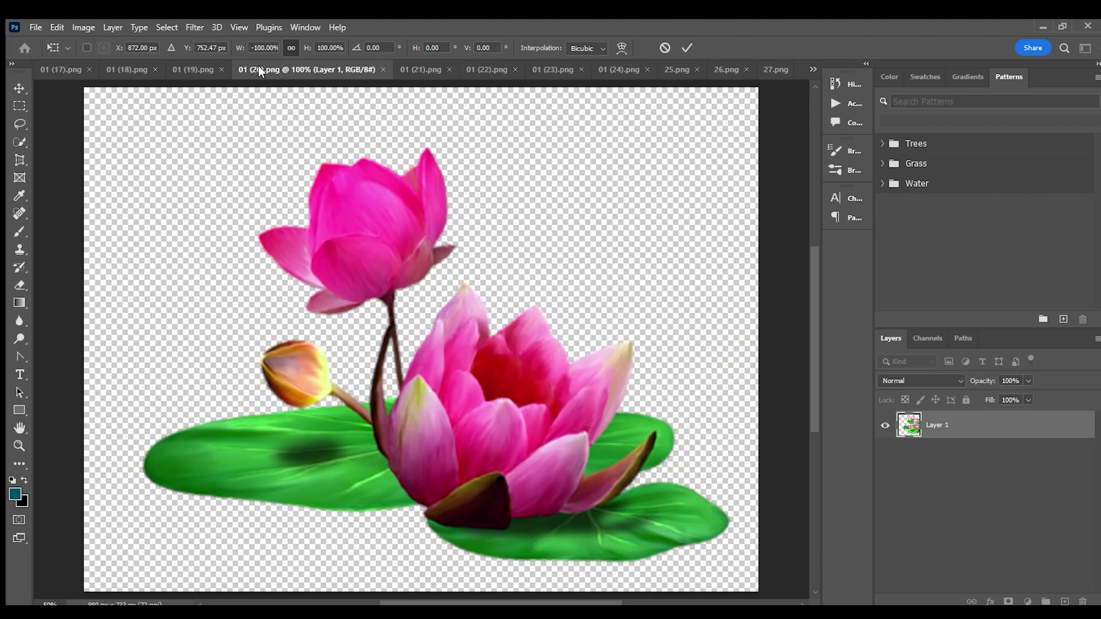
click(198, 69)
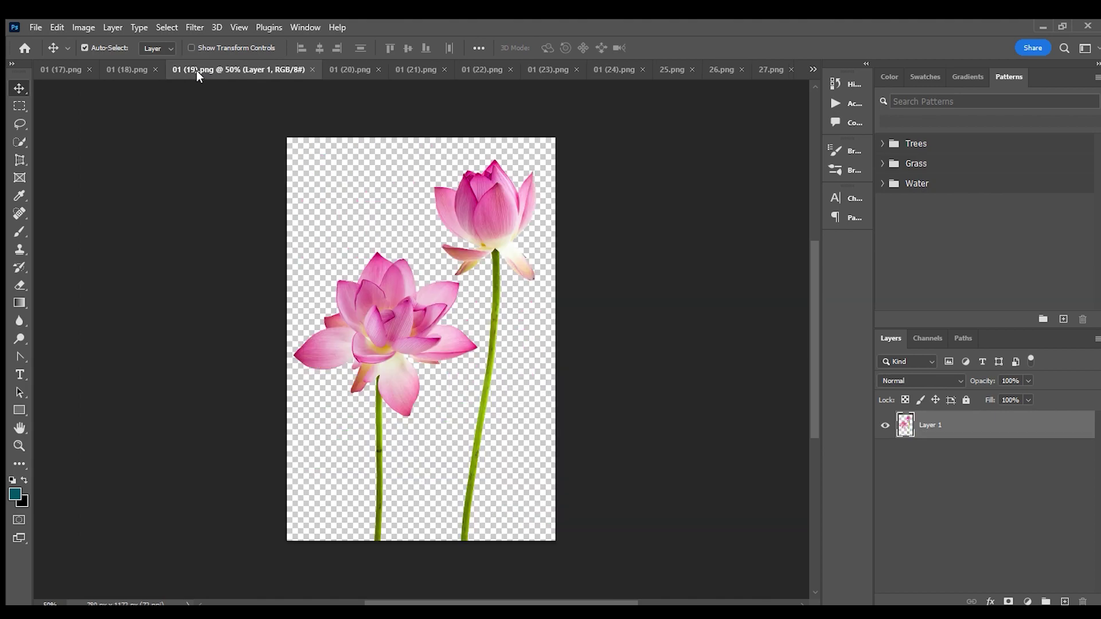
click(136, 70)
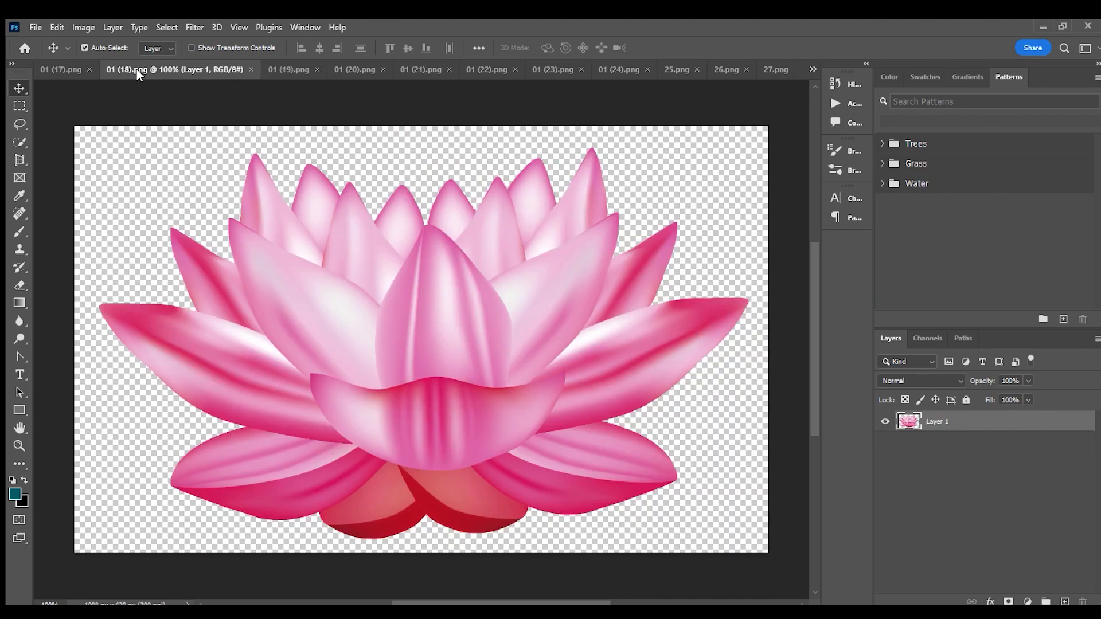
drag(413, 302, 363, 297)
click(60, 69)
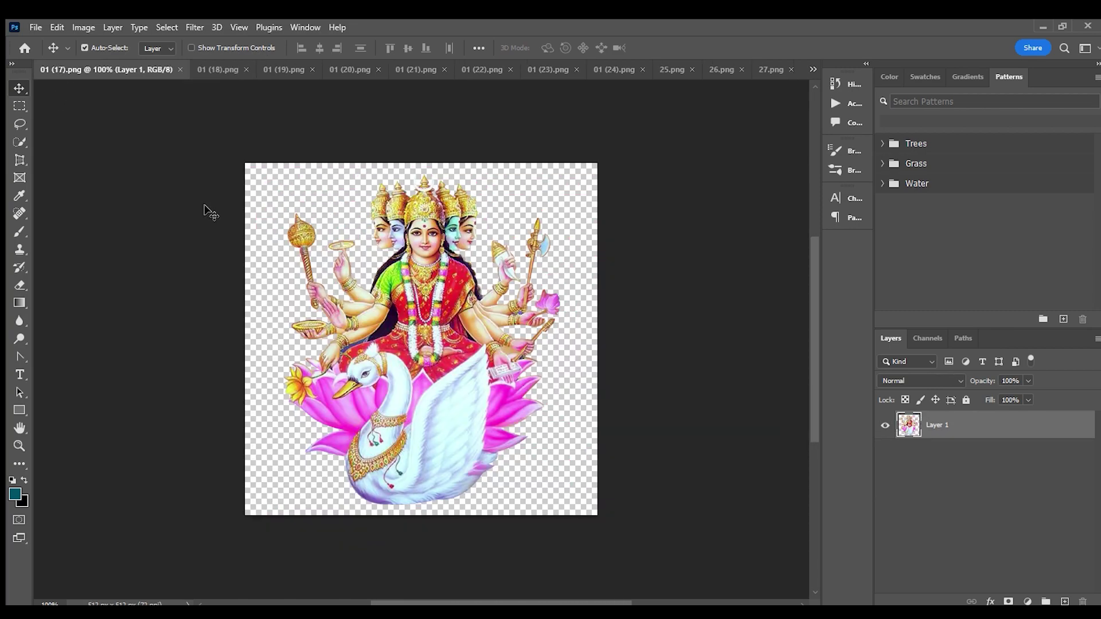
mouse_move(429, 339)
mouse_down()
mouse_move(352, 356)
mouse_move(433, 338)
mouse_move(423, 347)
mouse_up()
Close the documents 26.png, 25.png and 27.png.
click(736, 66)
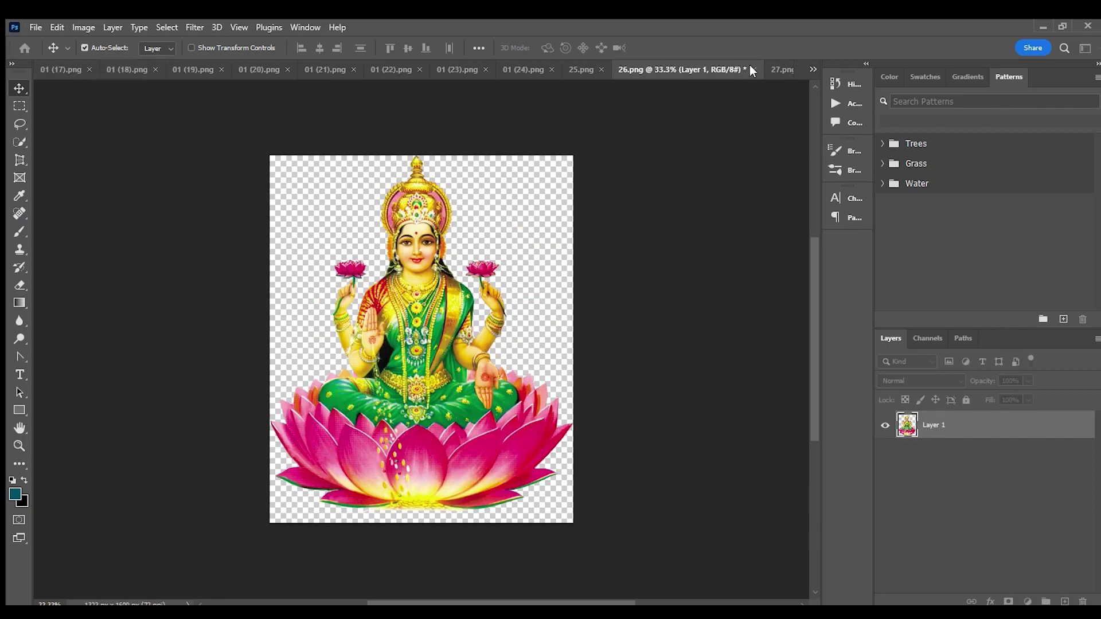
key(ctrl+w)
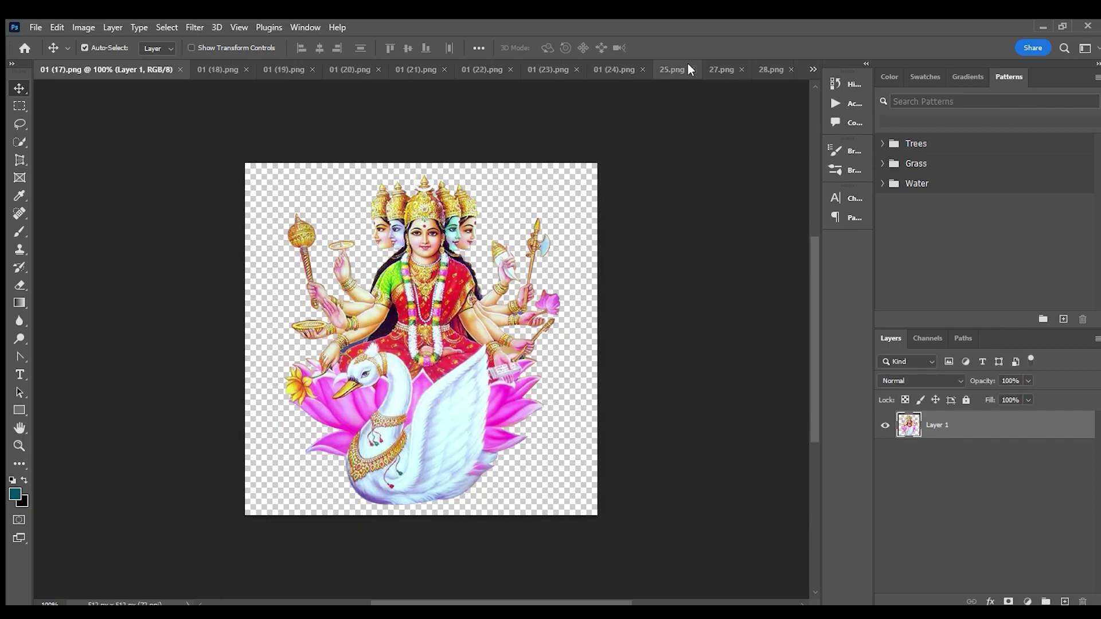
click(674, 70)
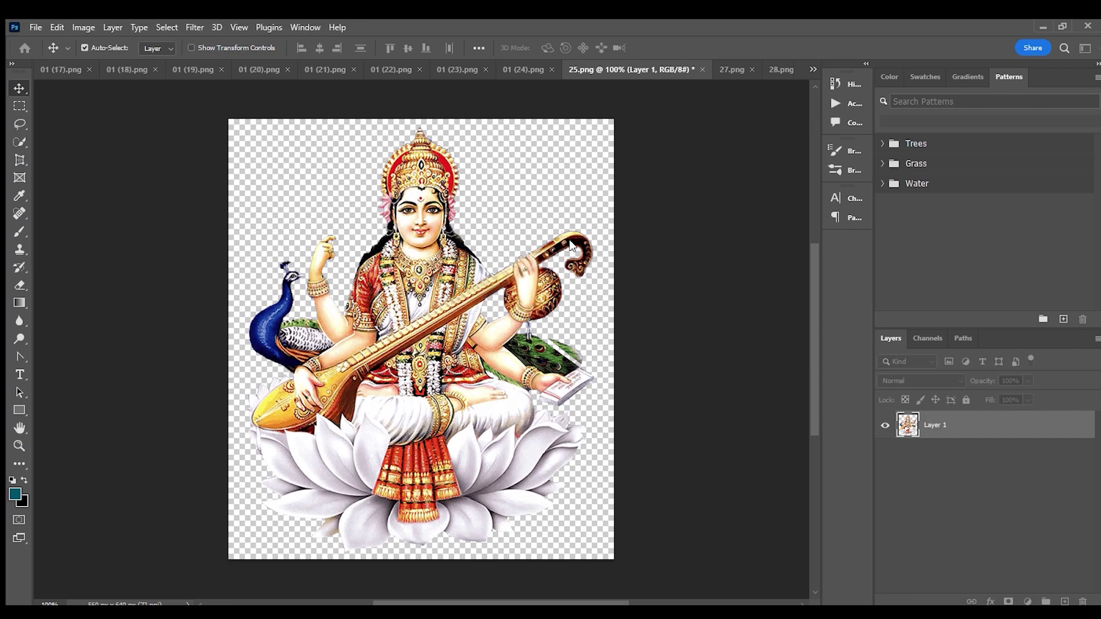
key(ctrl+w)
click(674, 69)
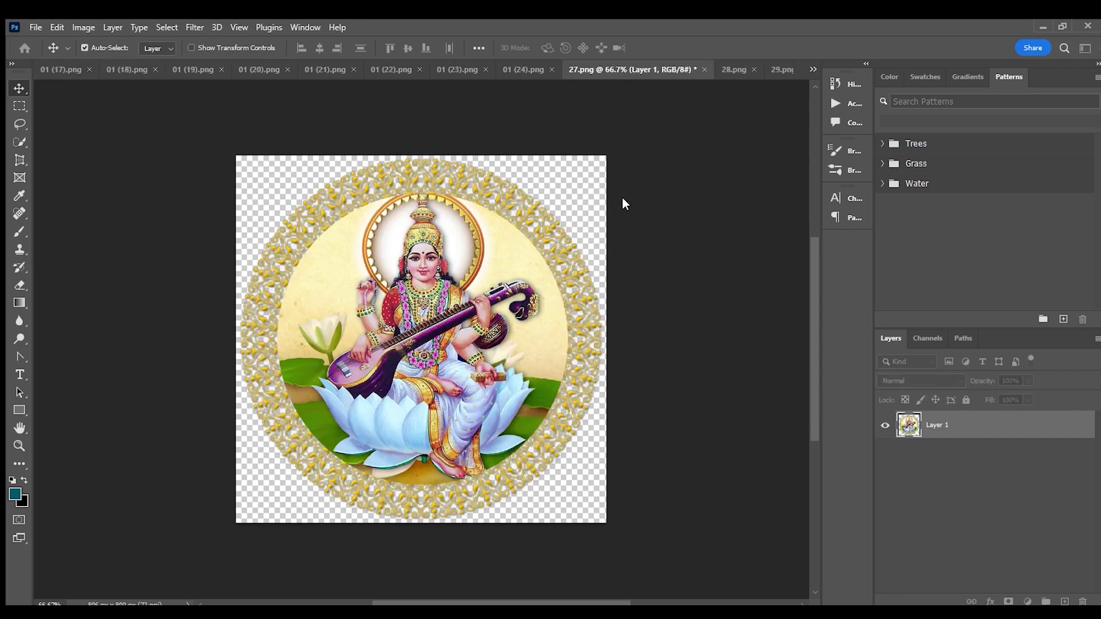
key(ctrl+w)
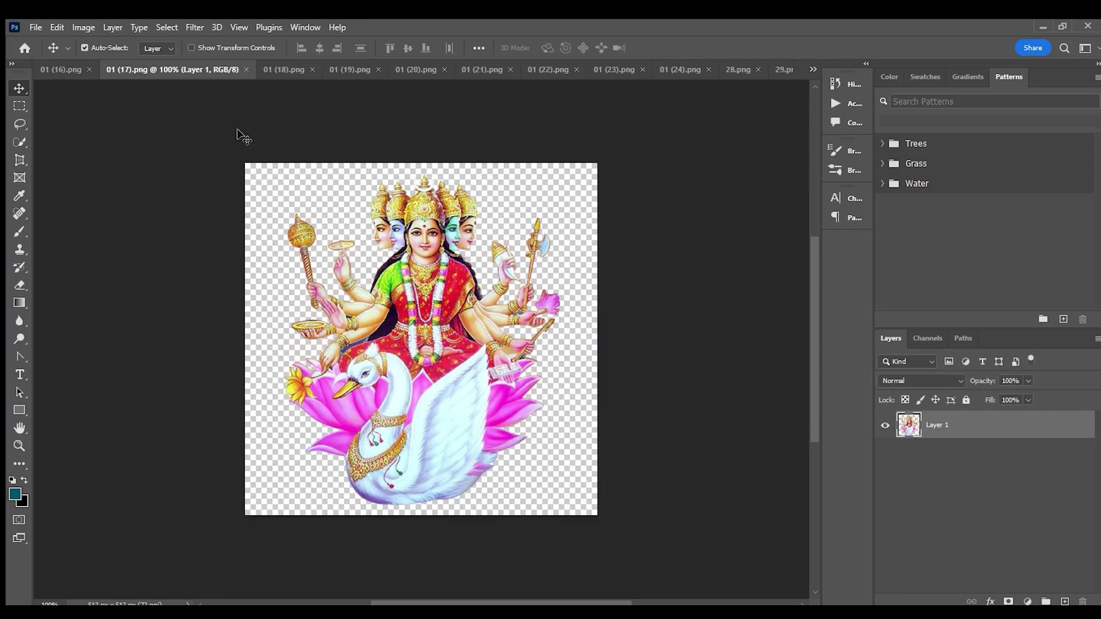
Inspect the goddess cutout in 01 (16).png by nudging its layer within the canvas.
click(70, 71)
mouse_move(454, 389)
mouse_down()
mouse_move(397, 401)
mouse_move(421, 401)
mouse_move(441, 383)
mouse_up()
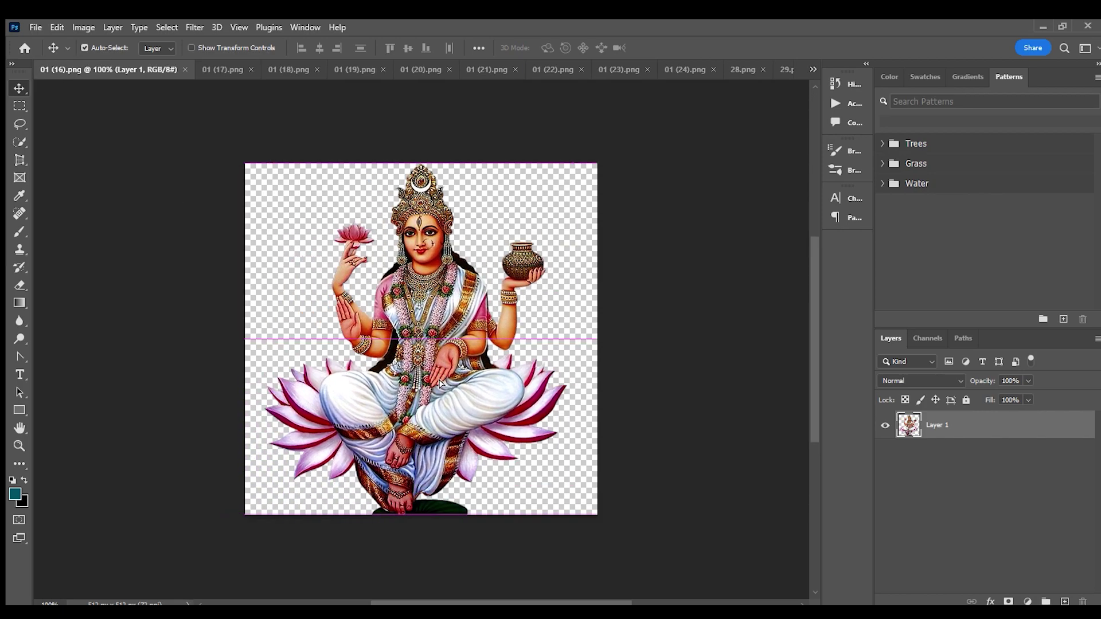
Close the documents 01 (17).png, 01 (18).png and 01 (16).png.
click(250, 69)
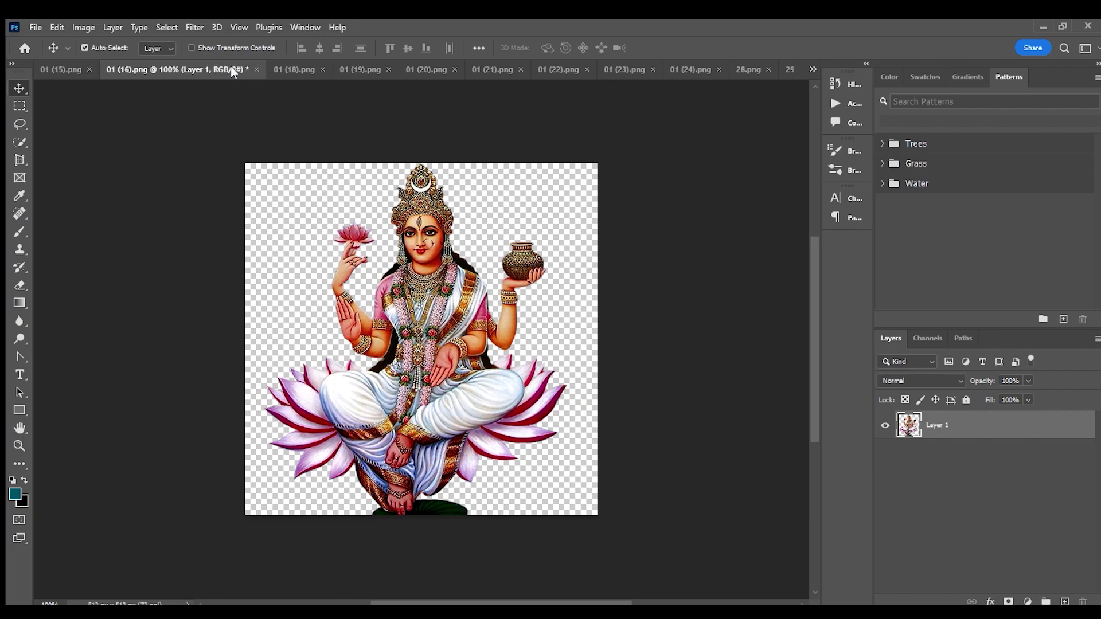
click(298, 68)
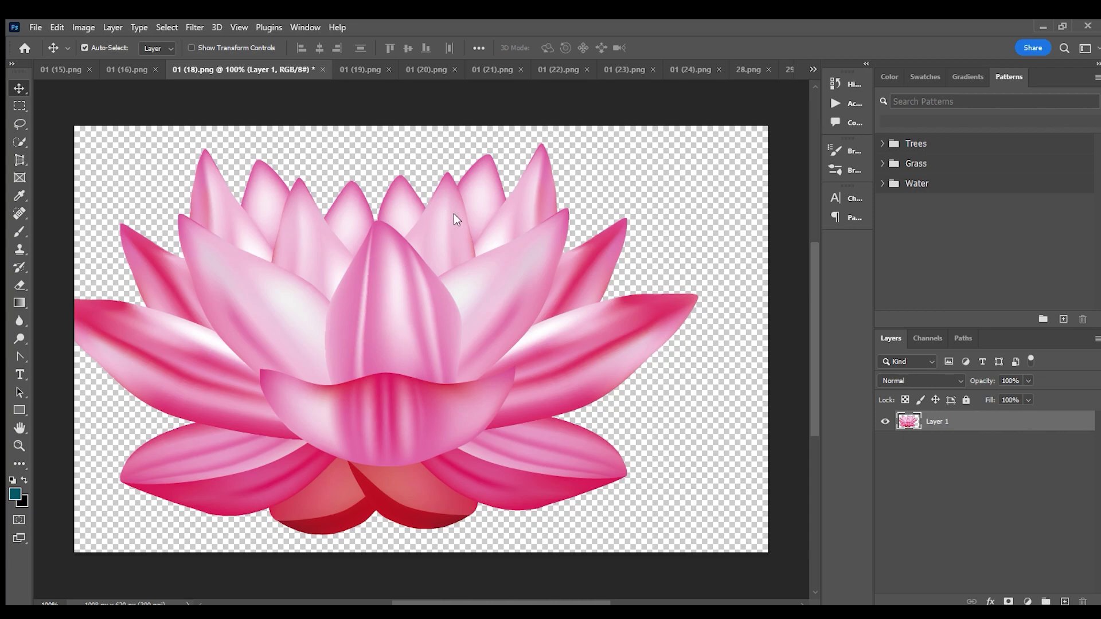
click(322, 70)
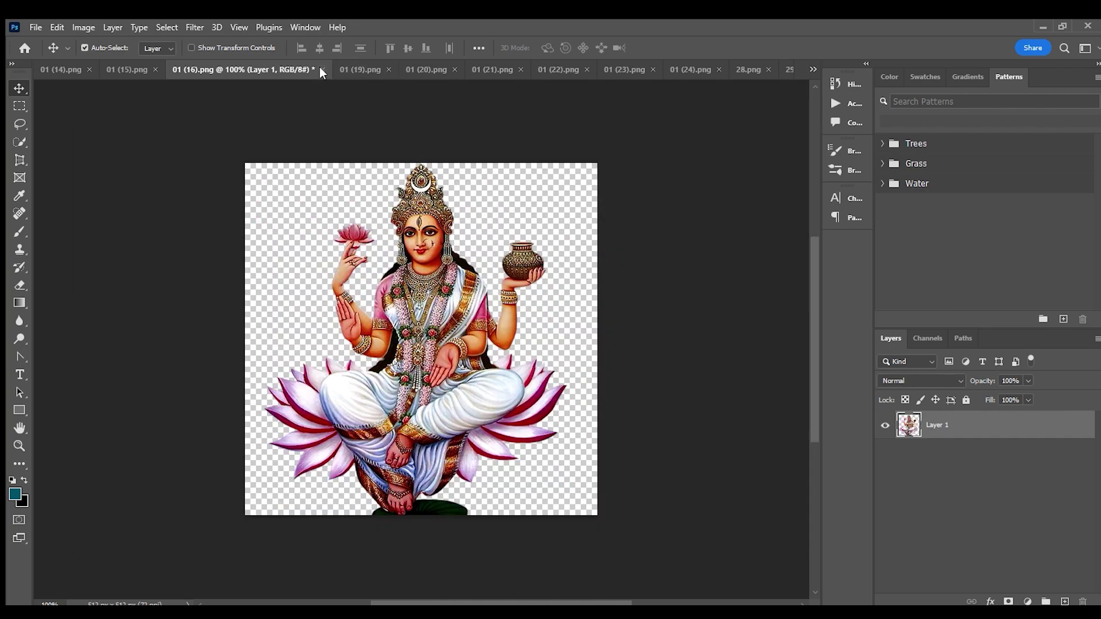
key(ctrl+w)
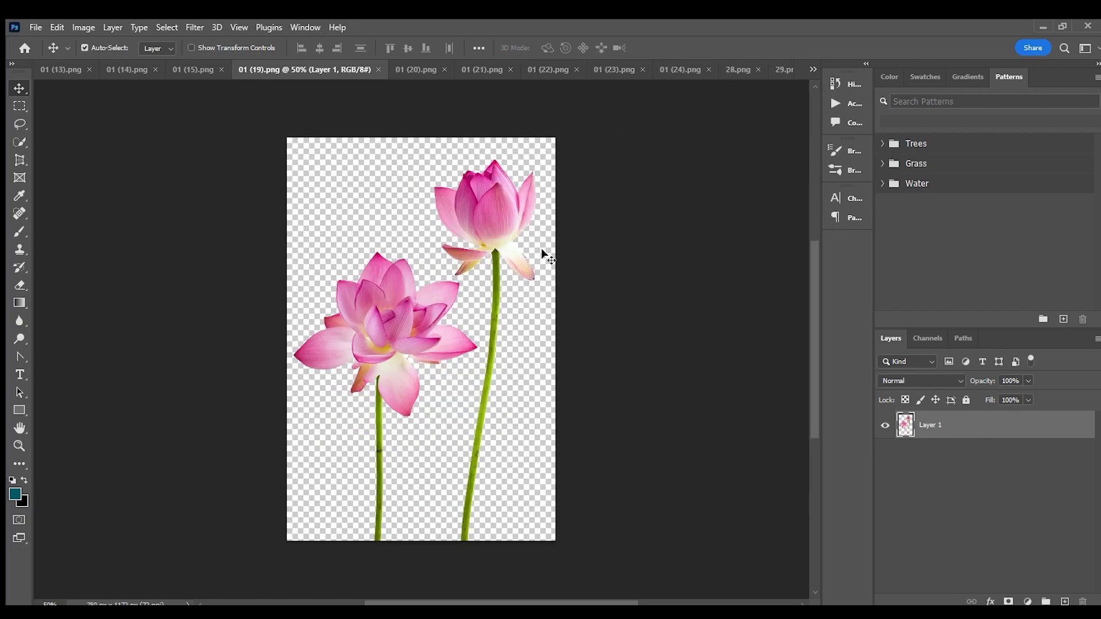
Inspect the goddess artwork in 01 (15).png and 01 (14).png by shifting each layer on its canvas.
click(199, 67)
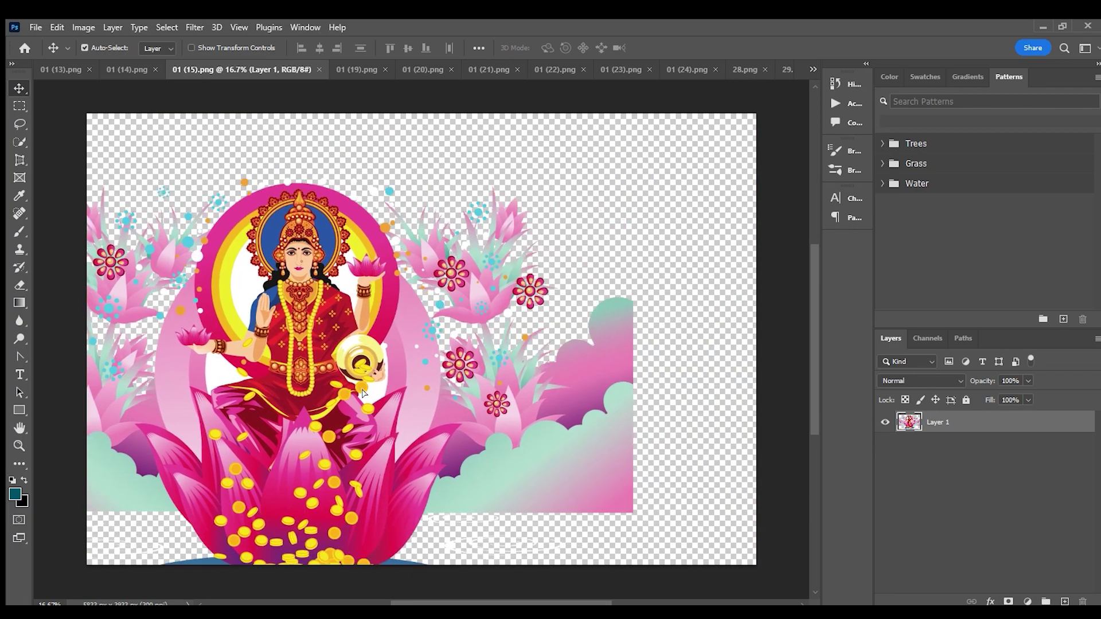
drag(362, 392, 488, 365)
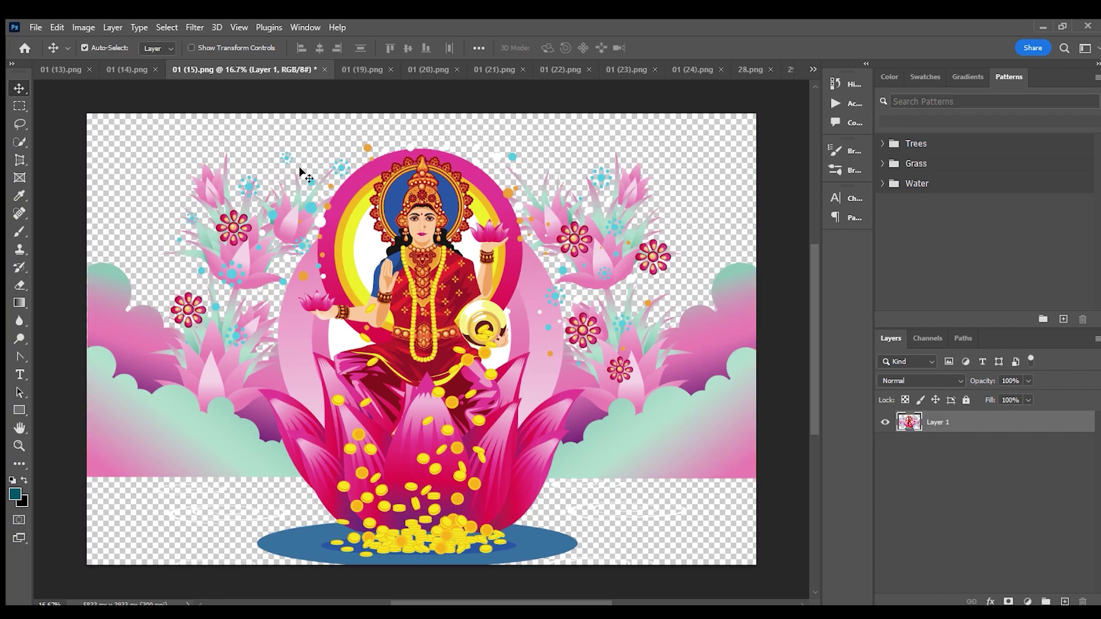
click(127, 68)
drag(402, 359, 425, 365)
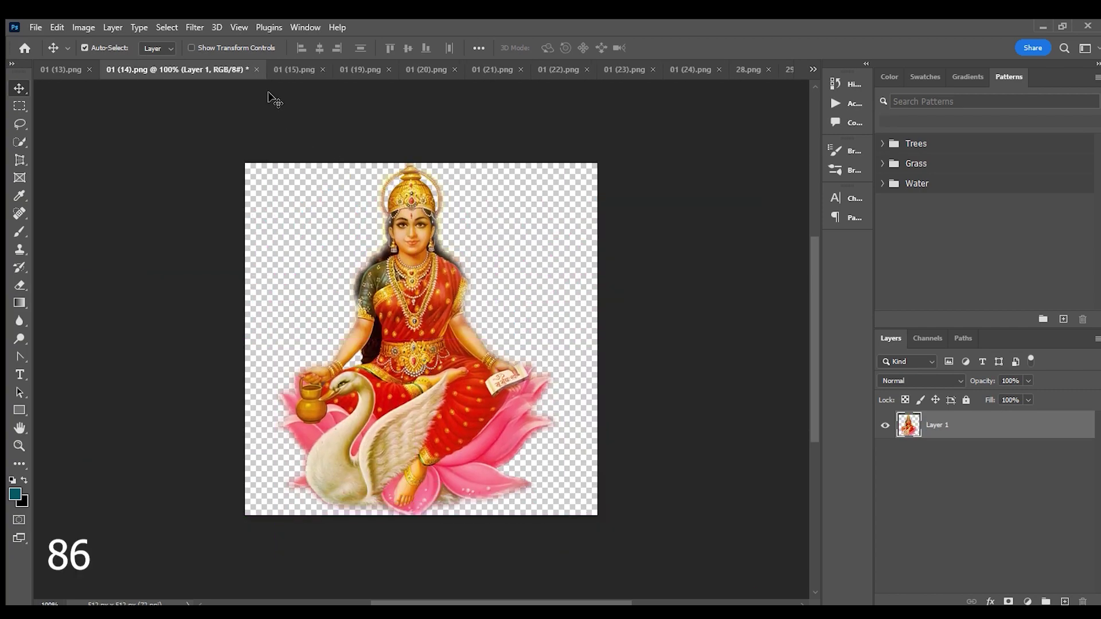
Close the documents 01 (15).png and 01 (14).png.
click(314, 67)
key(ctrl+w)
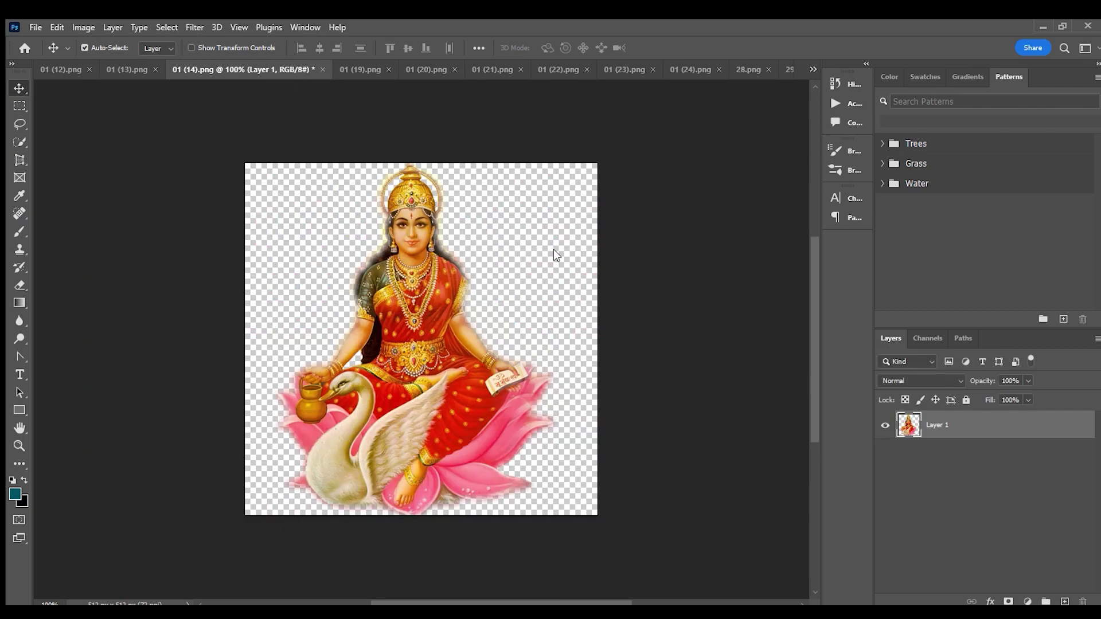
key(ctrl+w)
Nudge the goddess layers slightly downward in 01 (13).png, 01 (12).png and 01 (11).png.
click(195, 70)
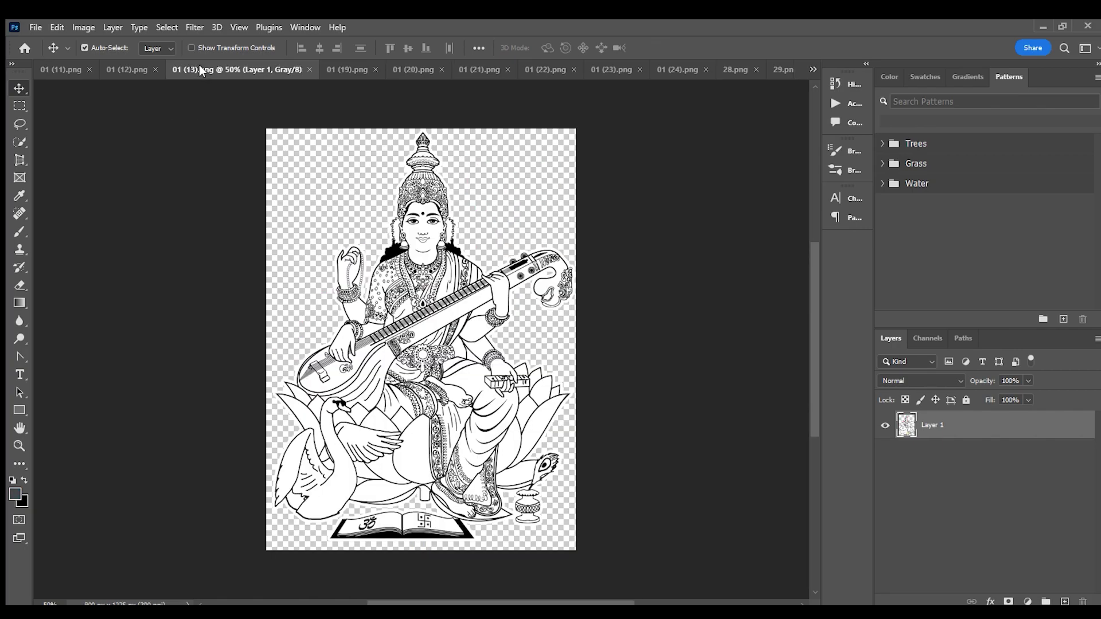
mouse_move(434, 291)
mouse_down()
mouse_move(323, 328)
mouse_move(434, 295)
mouse_up()
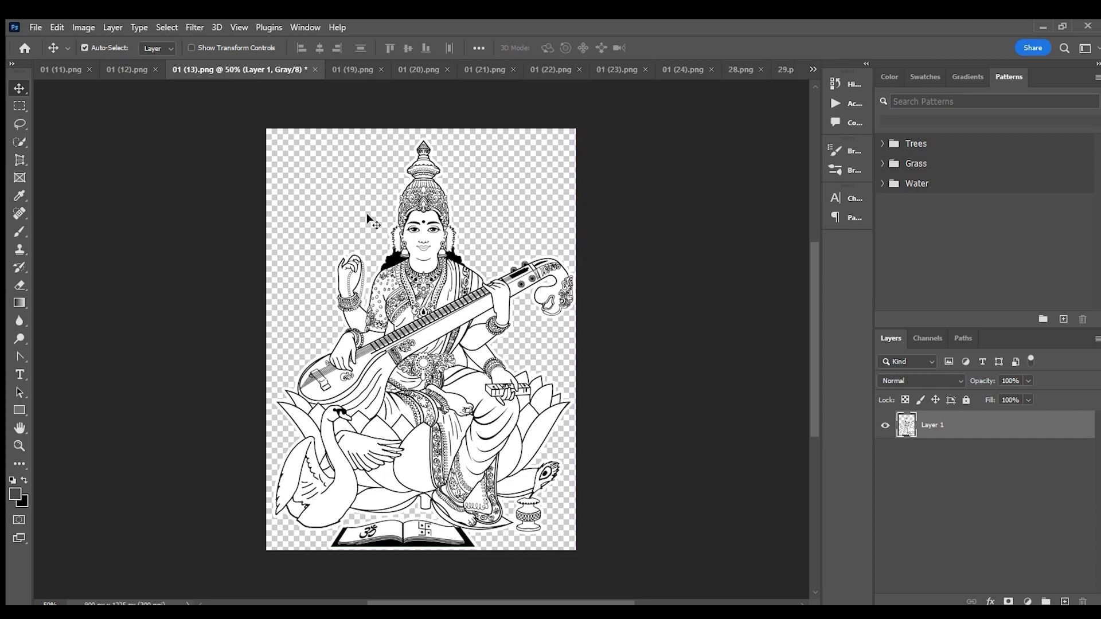
click(140, 70)
mouse_move(433, 339)
mouse_down()
mouse_move(430, 442)
mouse_move(432, 349)
mouse_up()
click(68, 68)
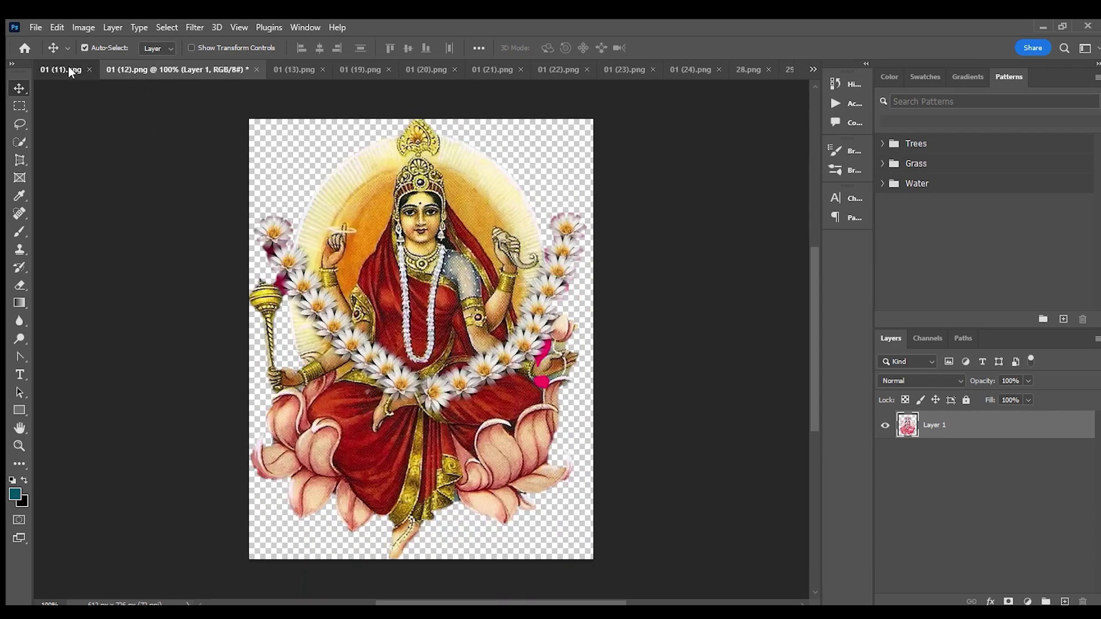
mouse_move(442, 290)
mouse_down()
mouse_move(442, 372)
mouse_move(441, 293)
mouse_up()
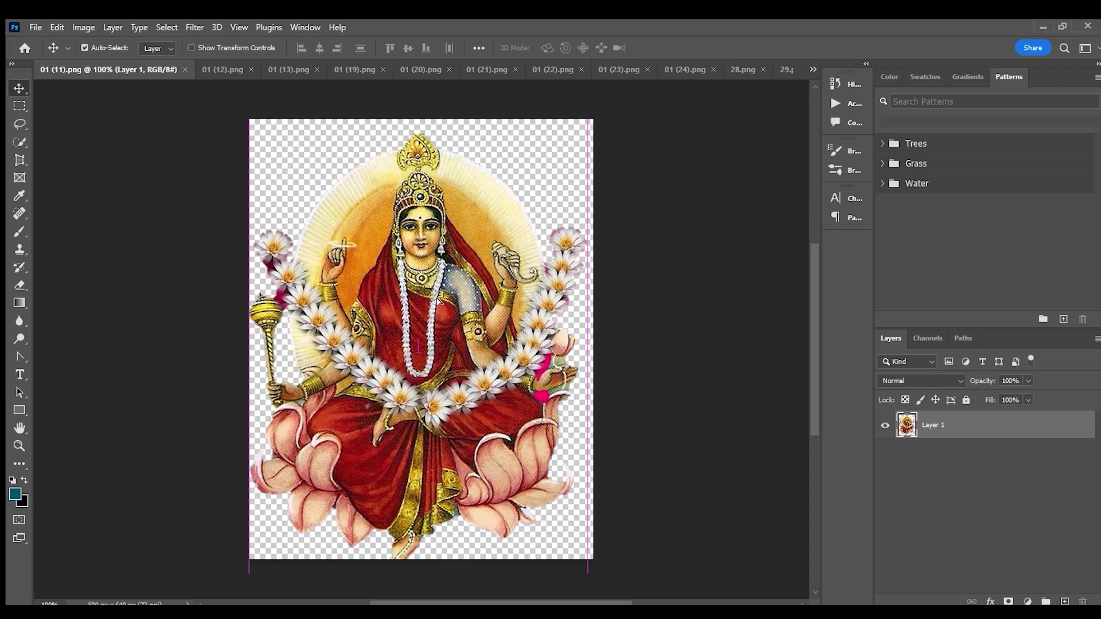